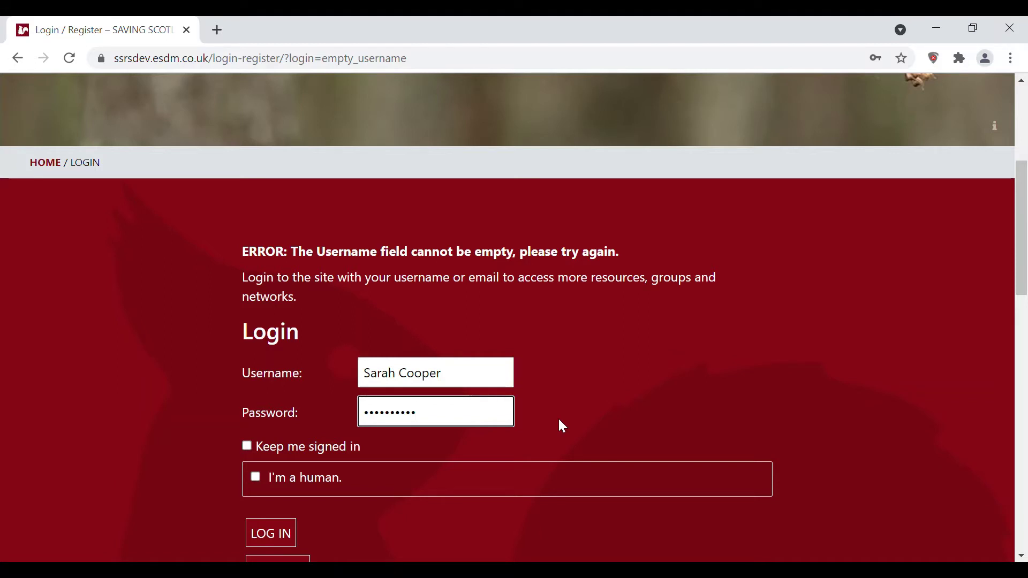
Step: Submit the login details and return to the Saving Scotland's Red Squirrels home page
{"action": "key", "text": "Return"}
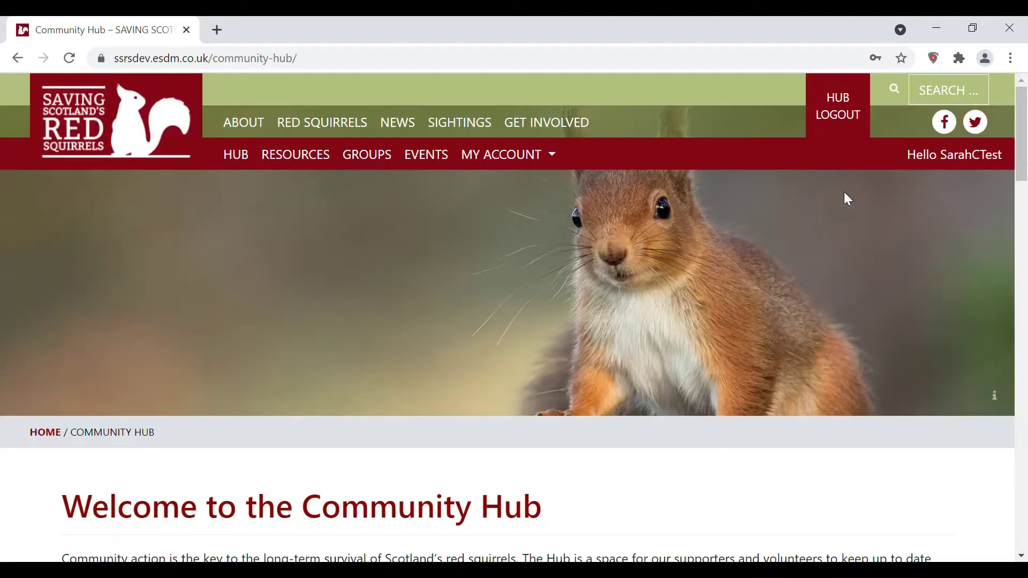
{"action": "left_click", "coordinate": [840, 108]}
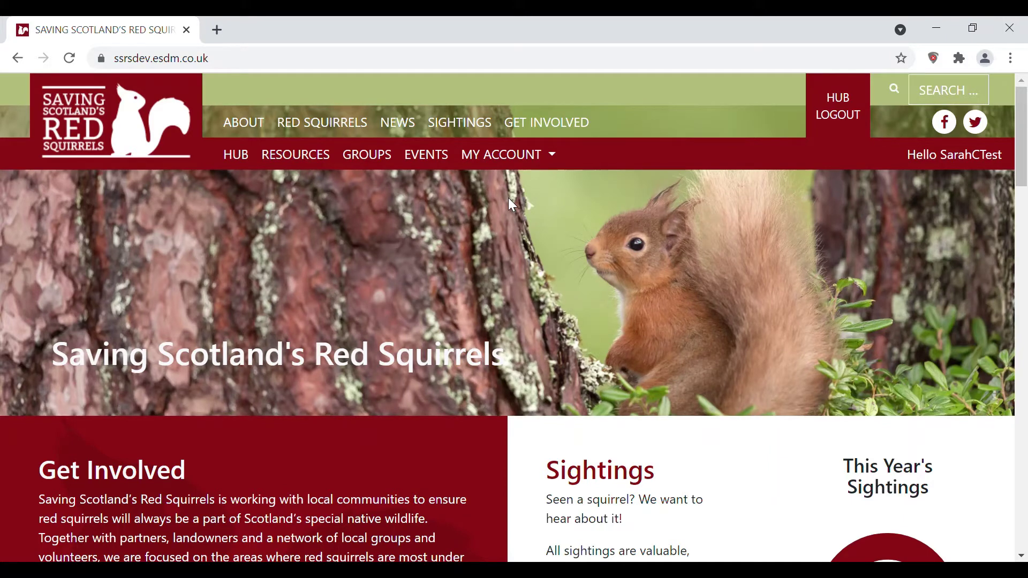
Step: Open the Squirrel Sightings list of 2021 new records via Sightings and Hub > My Sightings
{"action": "left_click", "coordinate": [475, 137]}
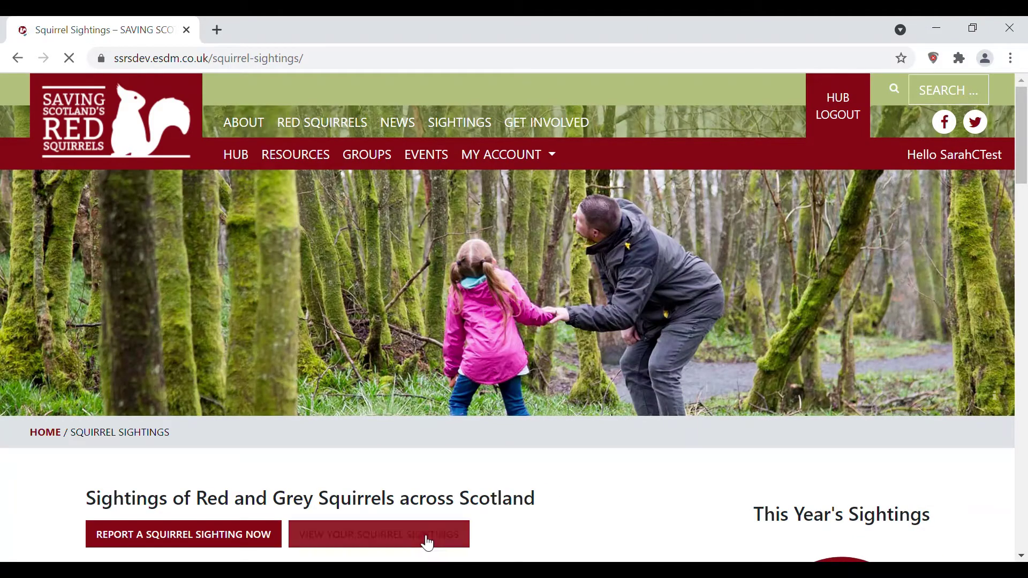
{"action": "left_click", "coordinate": [454, 536]}
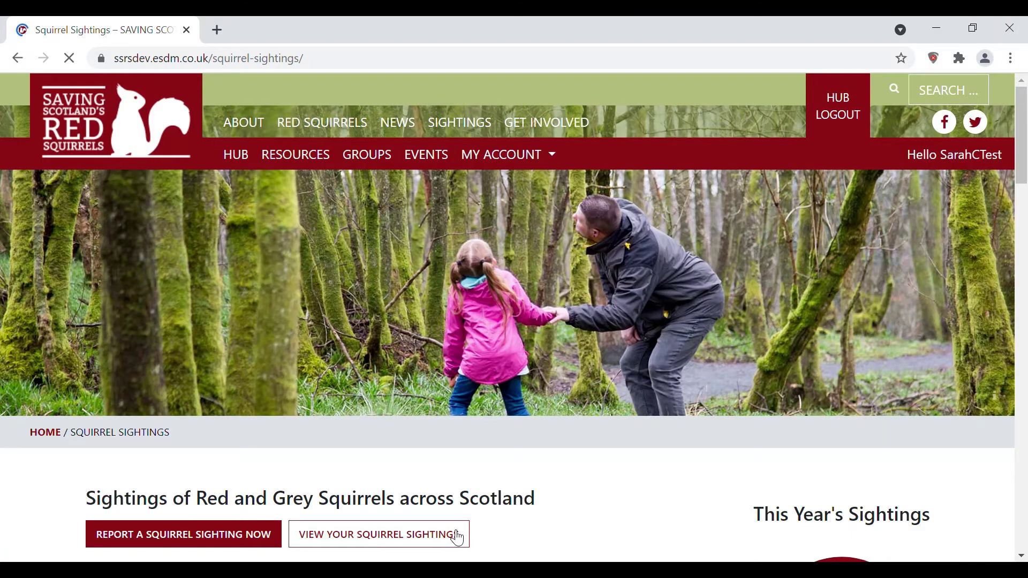
{"action": "scroll", "coordinate": [968, 484], "scroll_direction": "down", "scroll_amount": 9}
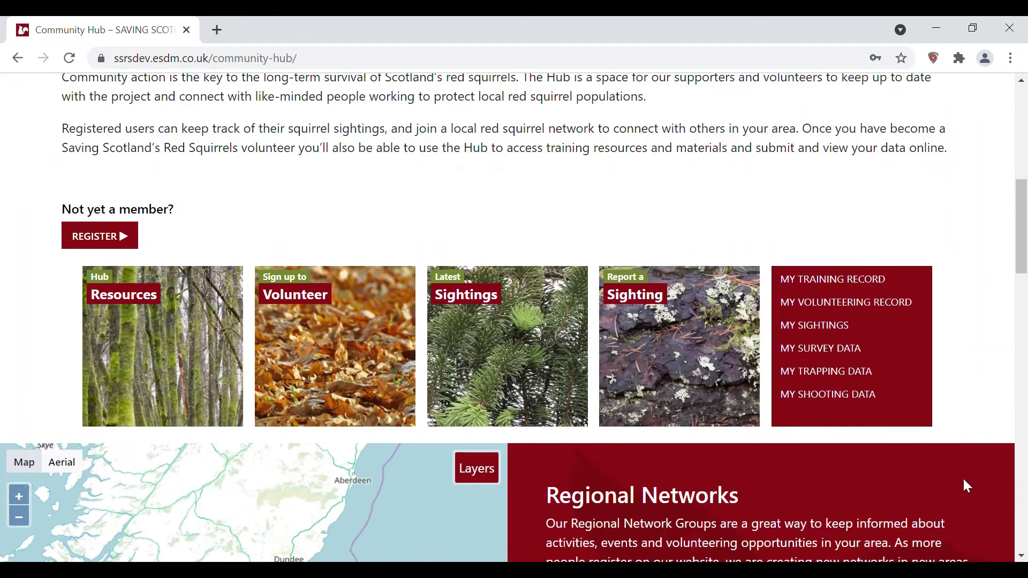
{"action": "left_click", "coordinate": [830, 332]}
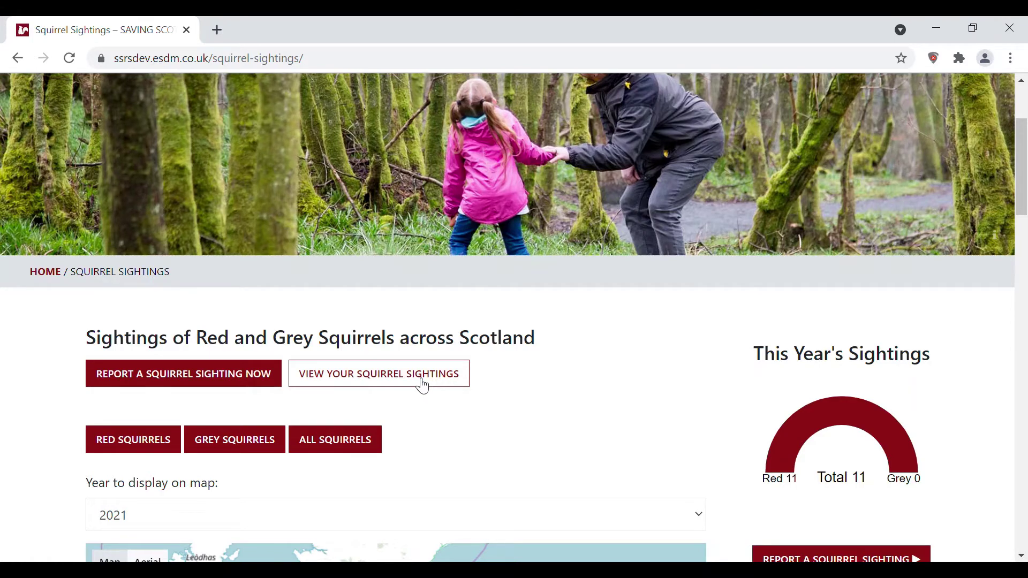
{"action": "left_click", "coordinate": [422, 386]}
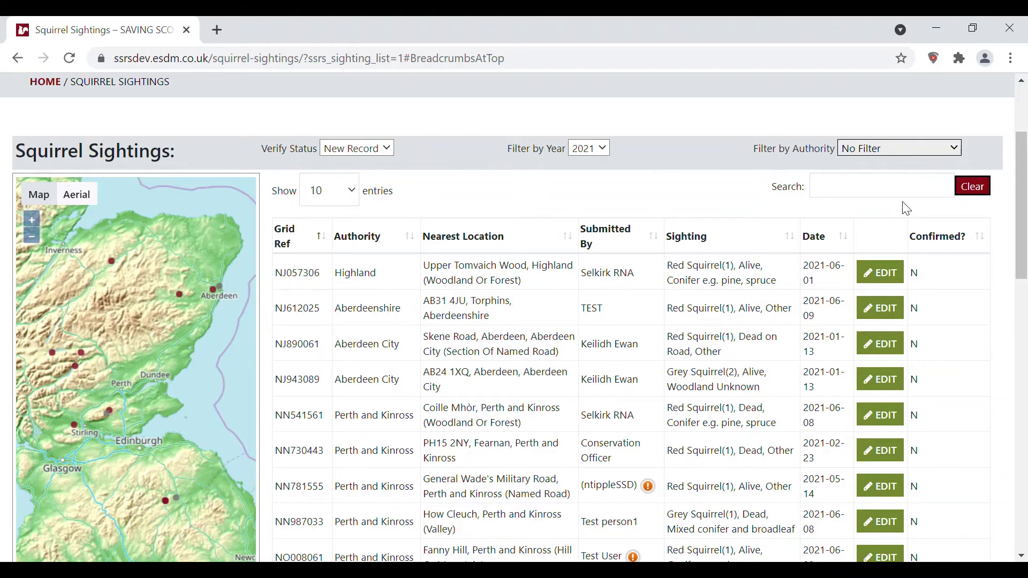
{"action": "left_click", "coordinate": [911, 189]}
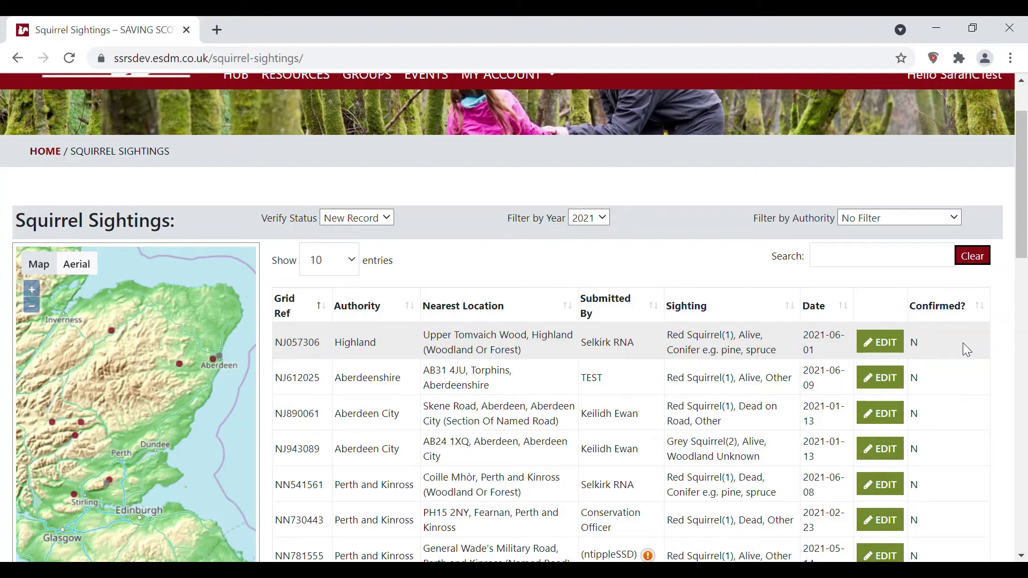
{"action": "left_click", "coordinate": [325, 309]}
{"action": "left_click", "coordinate": [328, 316]}
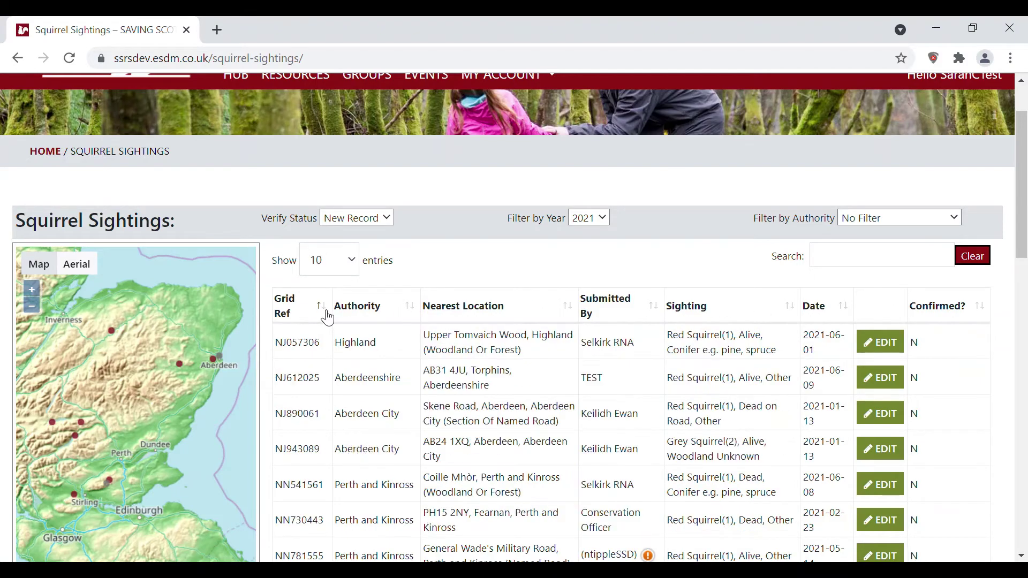
{"action": "left_click", "coordinate": [416, 313]}
{"action": "left_click", "coordinate": [416, 313]}
{"action": "left_click", "coordinate": [417, 316]}
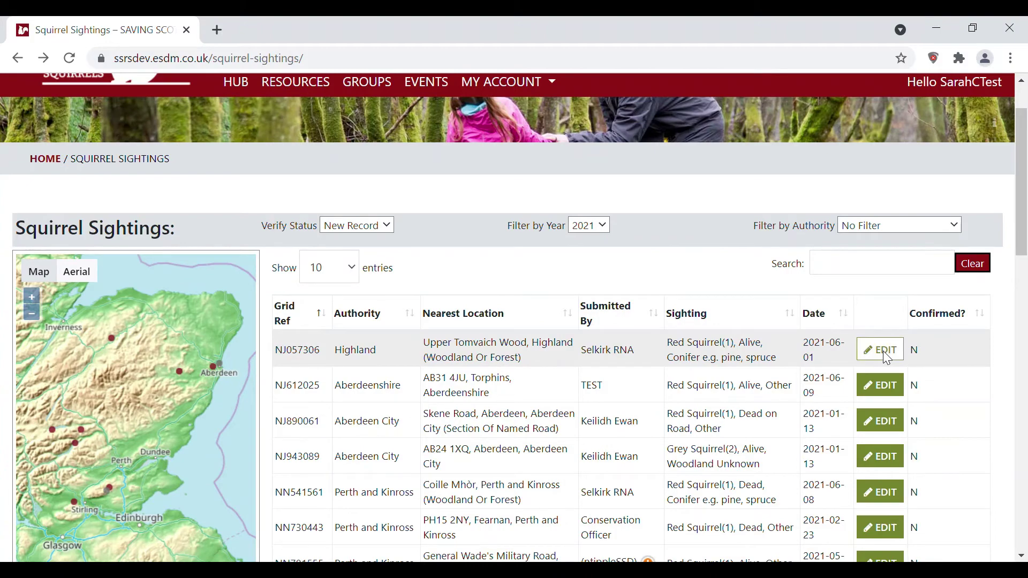
{"action": "left_click", "coordinate": [882, 351]}
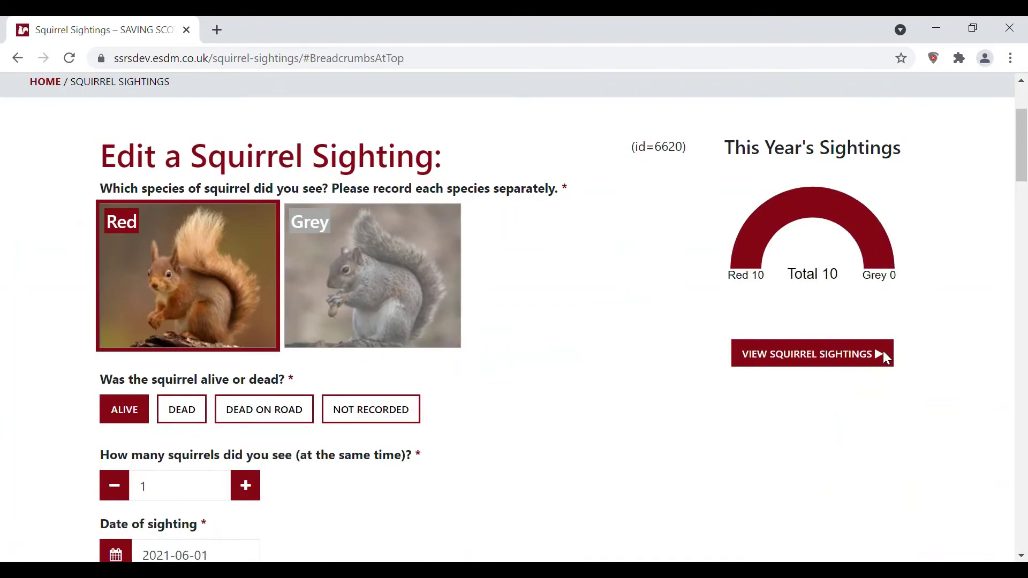
{"action": "left_click", "coordinate": [19, 59]}
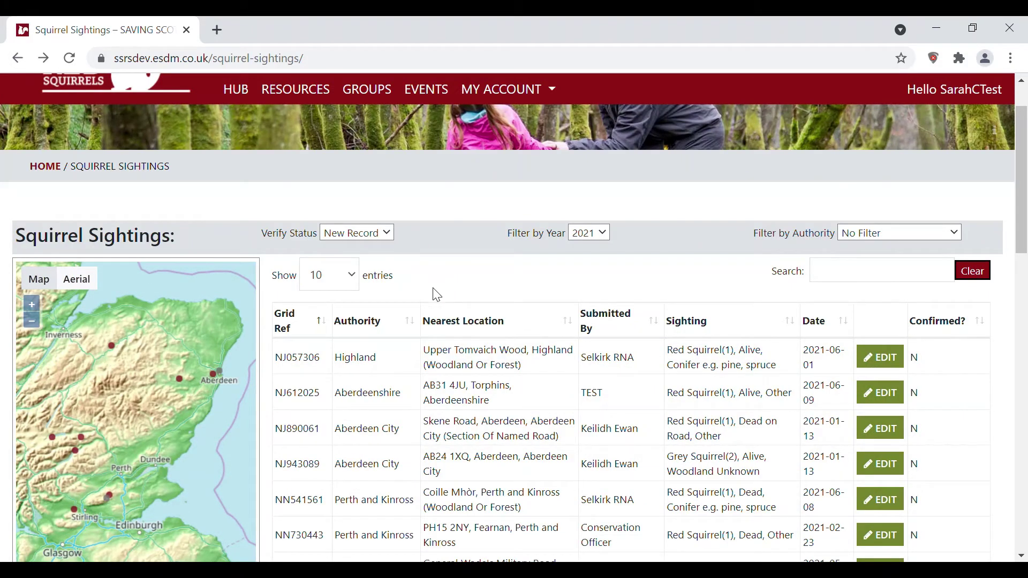
Step: Open the Torphins 9 June 2021 sighting from its map marker and set its status to Confirmed
{"action": "left_click", "coordinate": [183, 382]}
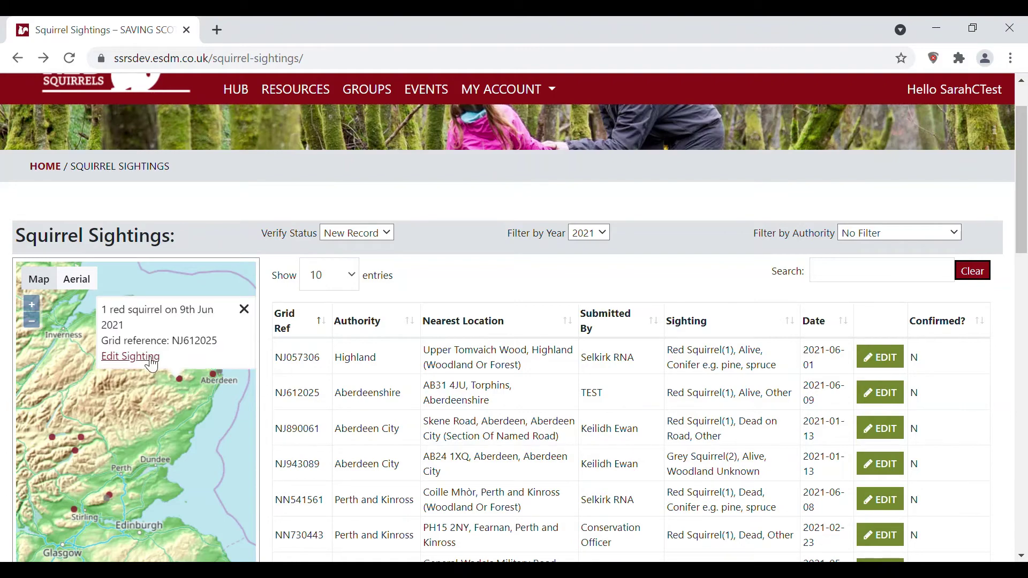
{"action": "left_click", "coordinate": [131, 357]}
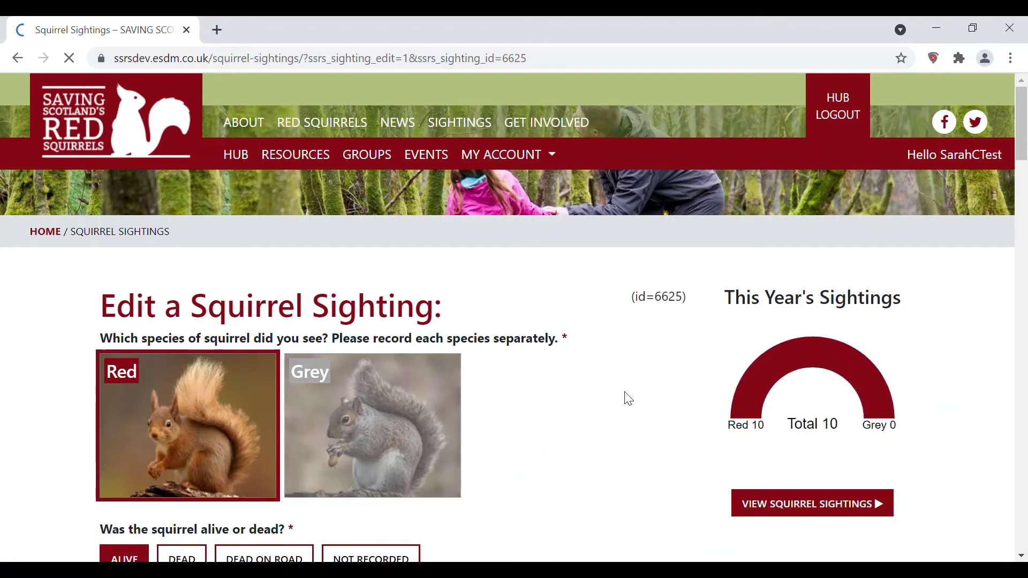
{"action": "scroll", "coordinate": [632, 401], "scroll_direction": "down", "scroll_amount": 4}
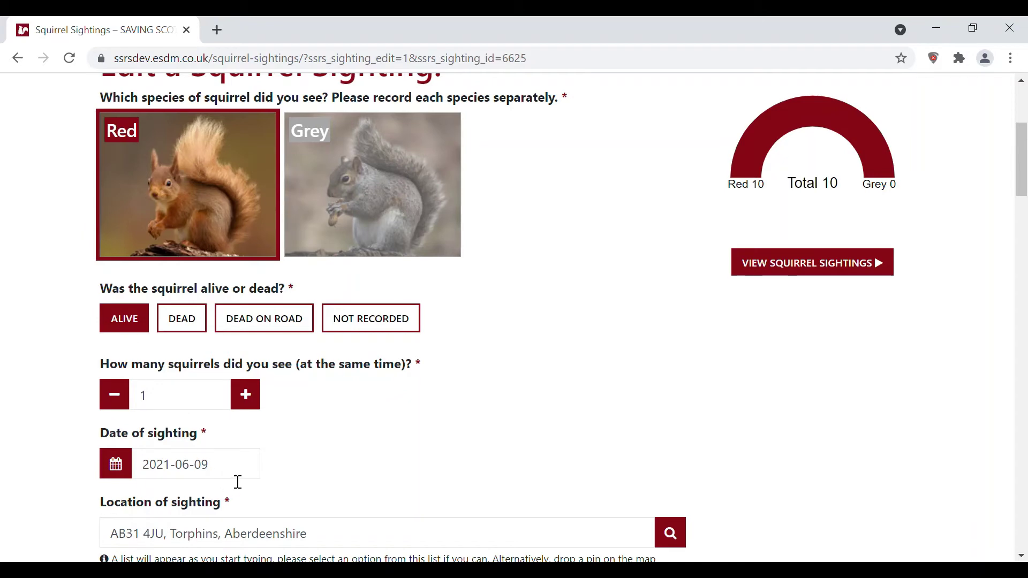
{"action": "scroll", "coordinate": [418, 494], "scroll_direction": "down", "scroll_amount": 3}
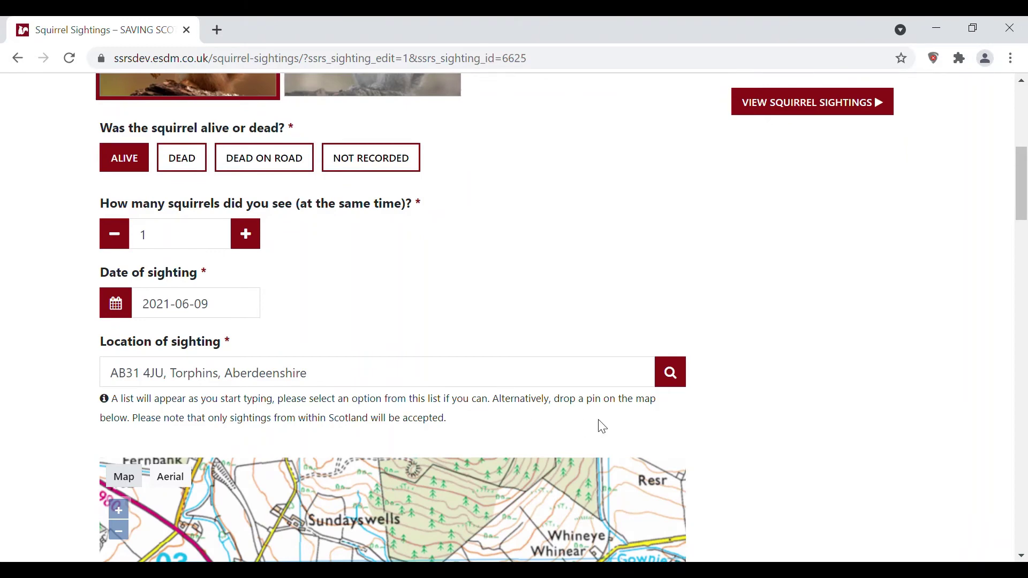
{"action": "scroll", "coordinate": [621, 431], "scroll_direction": "down", "scroll_amount": 5}
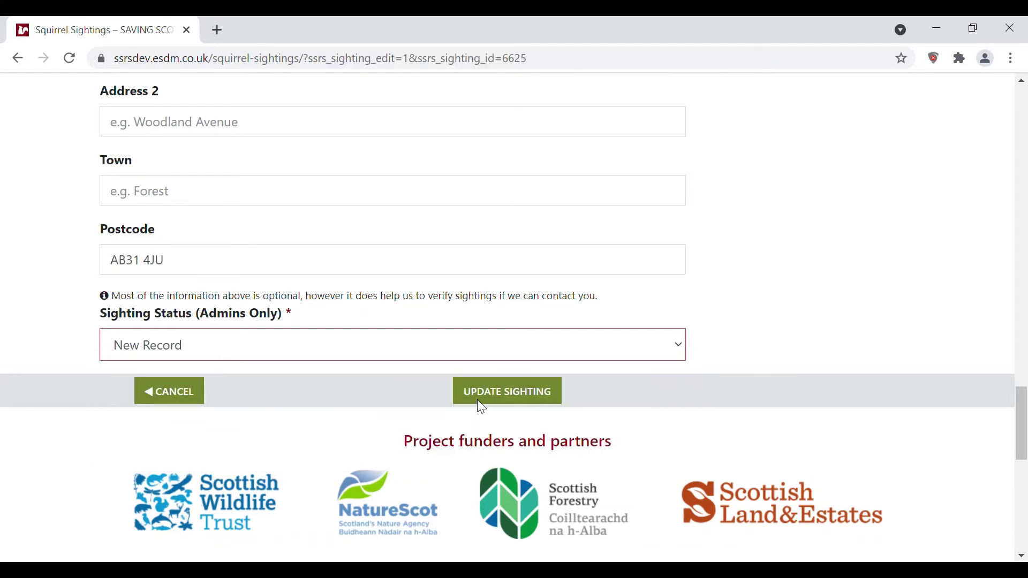
Step: Save the Torphins sighting with its Confirmed status using Update Sighting
{"action": "left_click", "coordinate": [481, 382]}
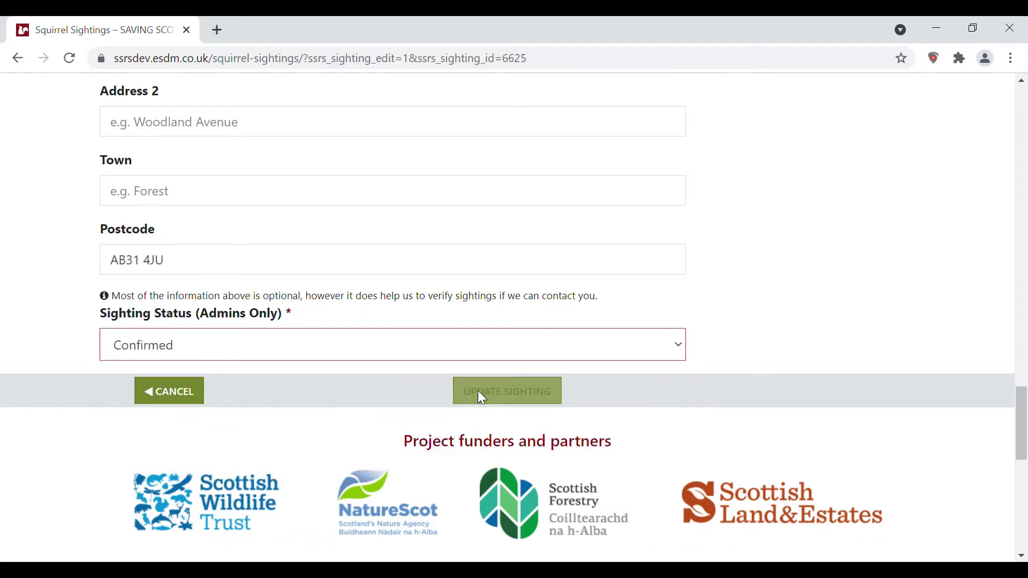
{"action": "left_click", "coordinate": [512, 403]}
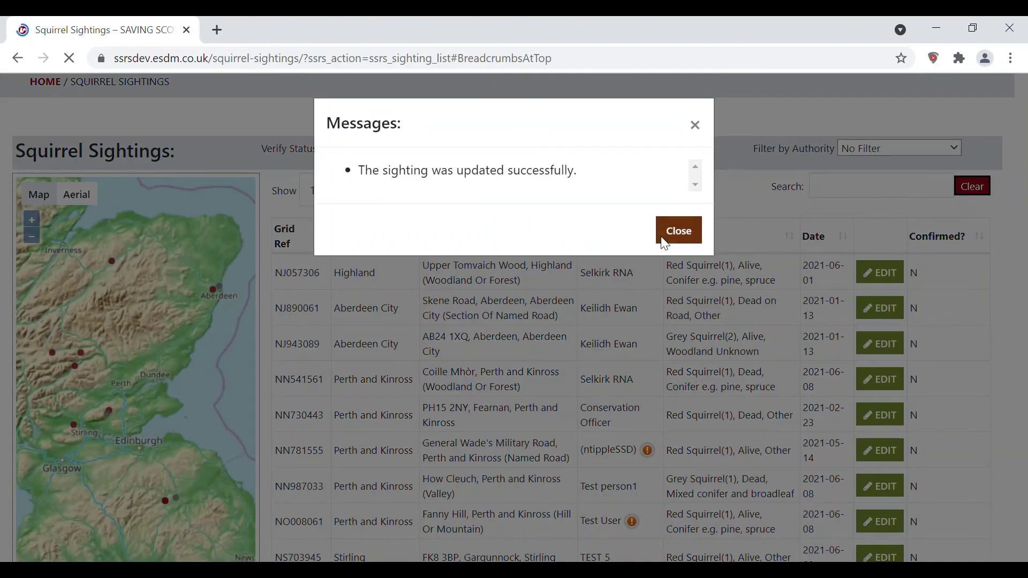
Step: Filter the sightings list to Confirmed and open the Fort Augustus (NH373095) sighting for editing
{"action": "left_click", "coordinate": [668, 240]}
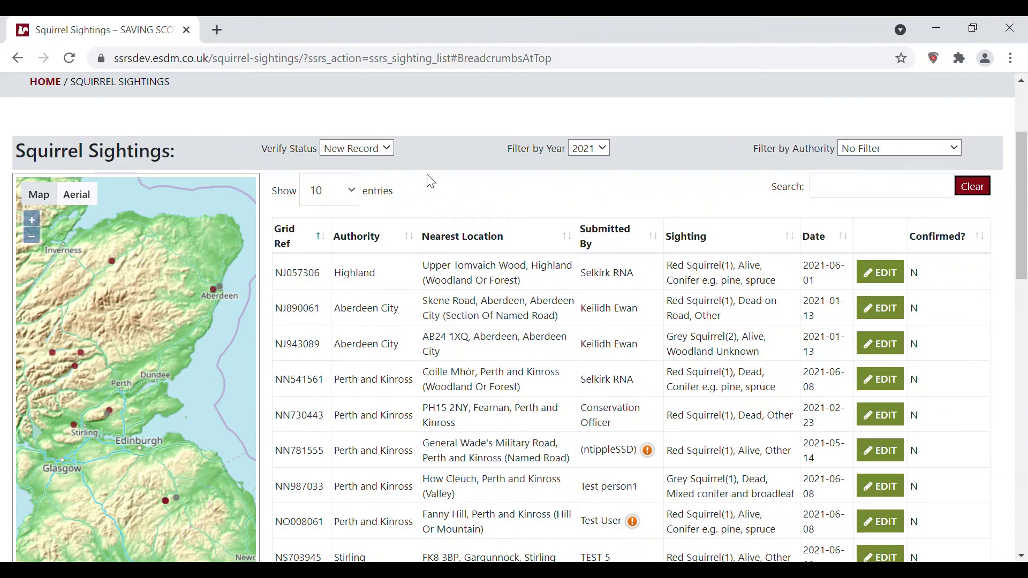
{"action": "left_click", "coordinate": [382, 151]}
{"action": "left_click", "coordinate": [381, 177]}
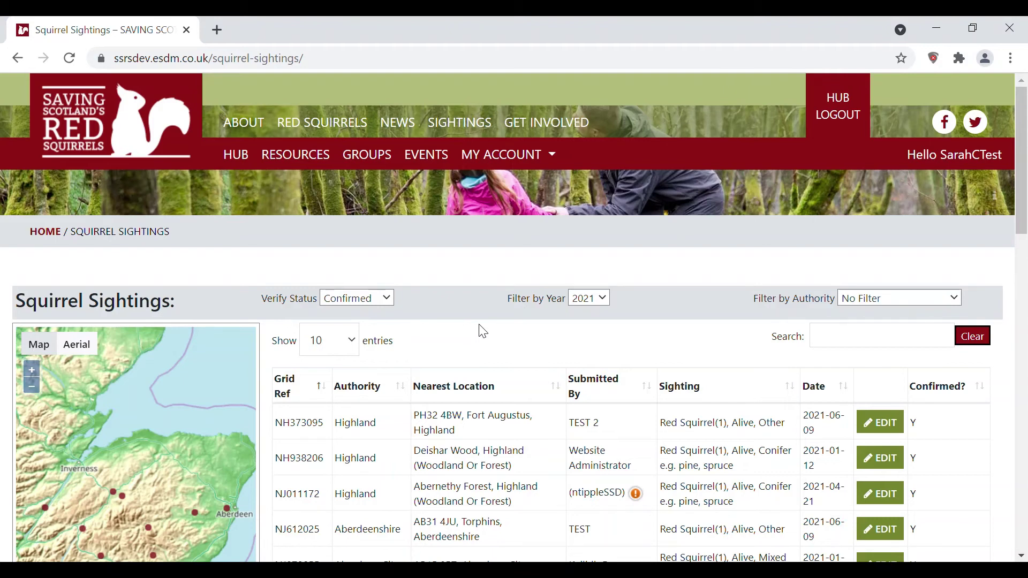
{"action": "left_click", "coordinate": [882, 435]}
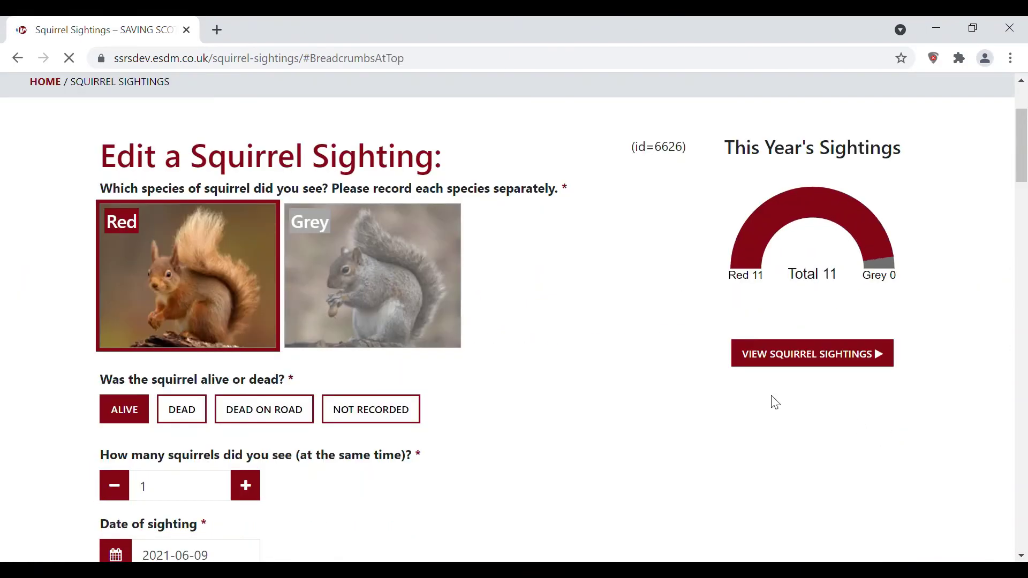
Step: Scroll through the Fort Augustus sighting's edit form down to the bottom
{"action": "scroll", "coordinate": [760, 407], "scroll_direction": "down", "scroll_amount": 10}
{"action": "scroll", "coordinate": [763, 408], "scroll_direction": "down", "scroll_amount": 20}
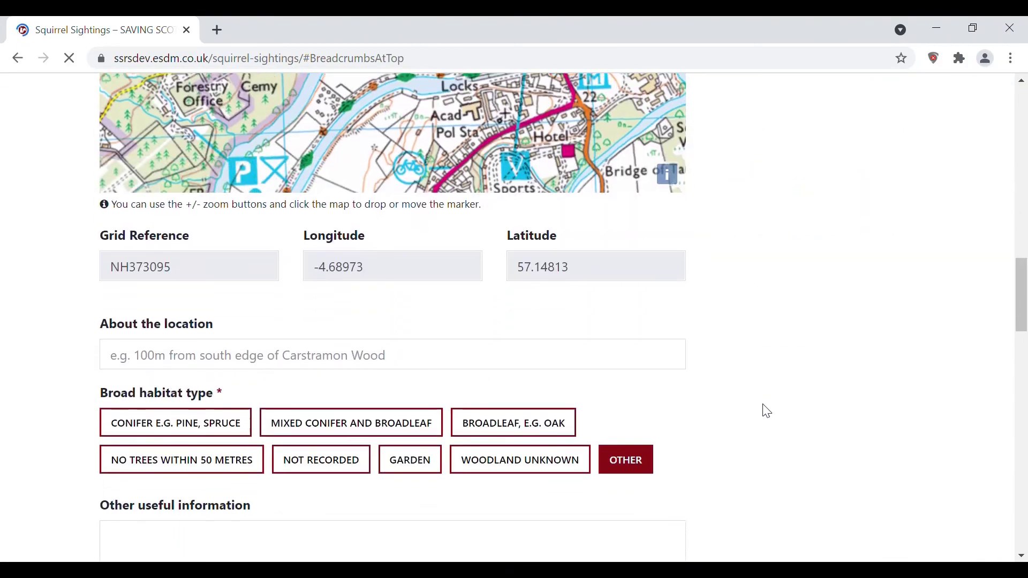
{"action": "scroll", "coordinate": [769, 412], "scroll_direction": "down", "scroll_amount": 2}
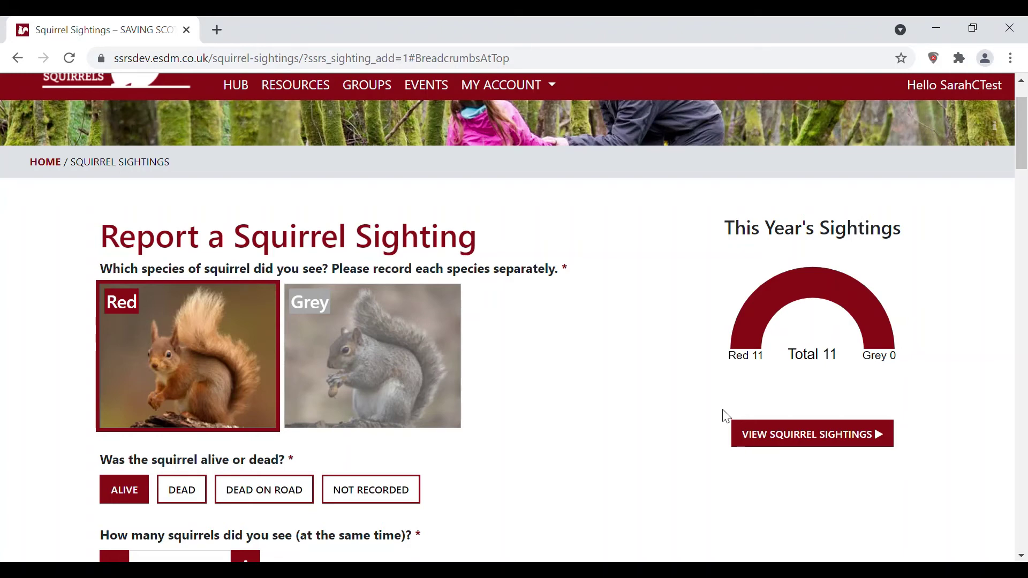
Step: Scroll to the Location of sighting section and pan the map around the Hurley Pond pin near Penicuik
{"action": "scroll", "coordinate": [727, 417], "scroll_direction": "down", "scroll_amount": 2}
{"action": "scroll", "coordinate": [727, 415], "scroll_direction": "down", "scroll_amount": 6}
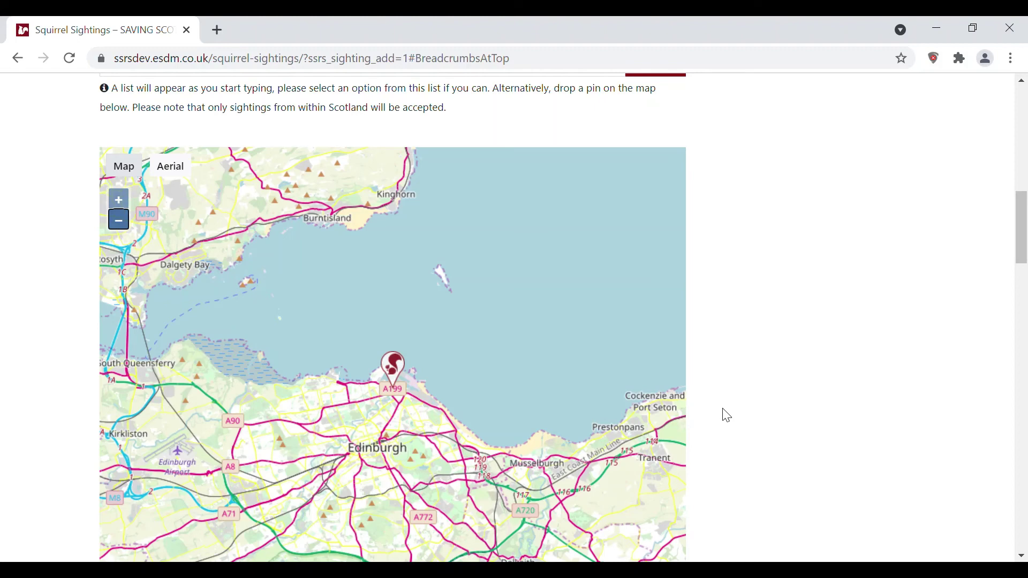
{"action": "scroll", "coordinate": [616, 420], "scroll_direction": "up", "scroll_amount": 8}
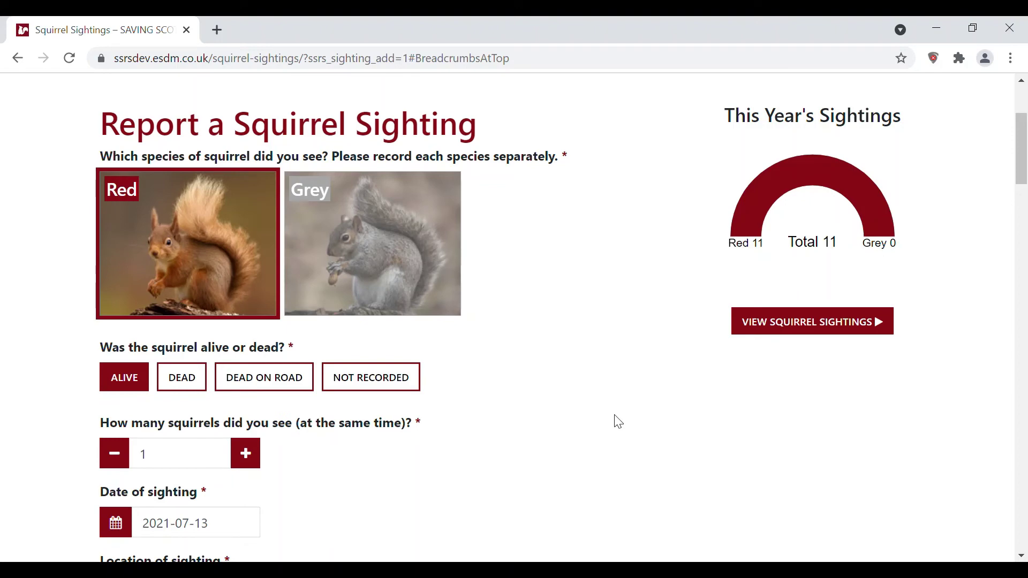
{"action": "scroll", "coordinate": [619, 422], "scroll_direction": "down", "scroll_amount": 10}
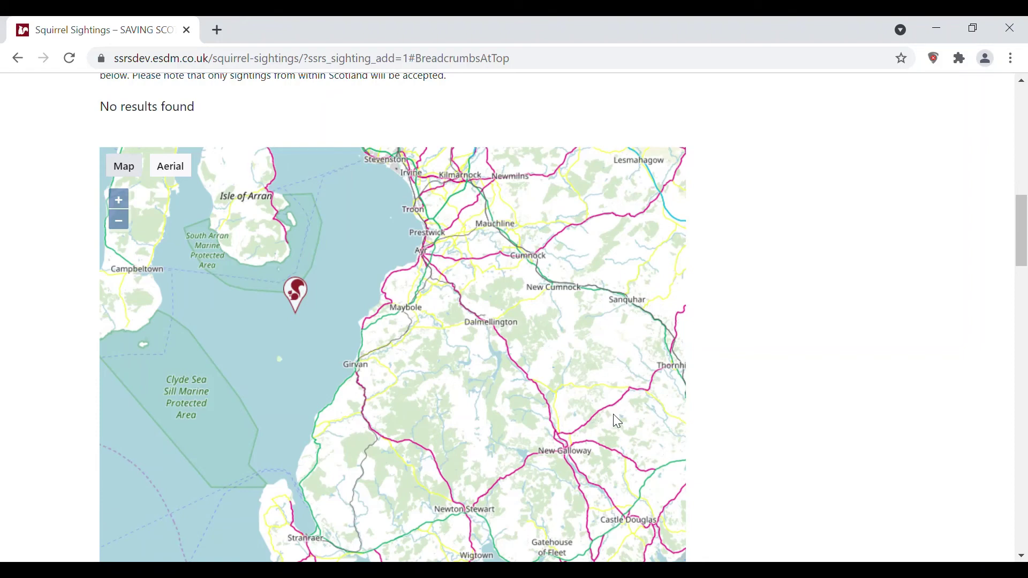
{"action": "scroll", "coordinate": [618, 422], "scroll_direction": "up", "scroll_amount": 10}
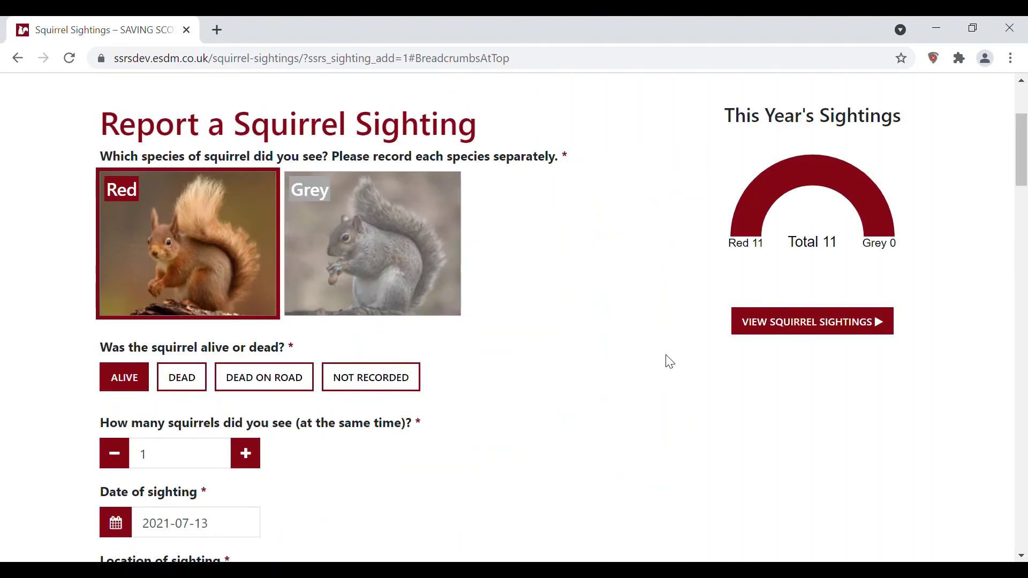
{"action": "scroll", "coordinate": [670, 362], "scroll_direction": "down", "scroll_amount": 6}
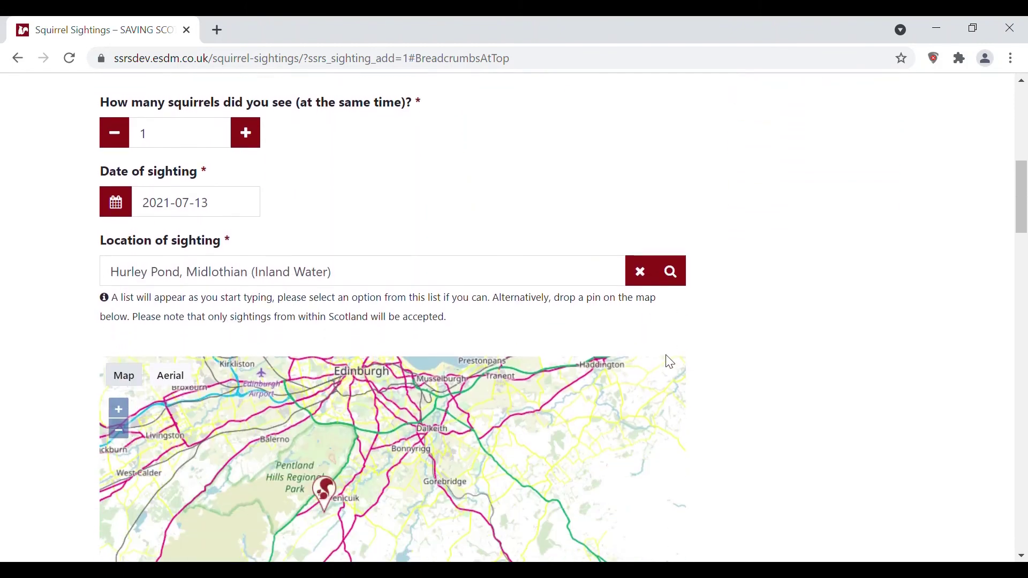
{"action": "scroll", "coordinate": [670, 362], "scroll_direction": "down", "scroll_amount": 2}
{"action": "scroll", "coordinate": [670, 363], "scroll_direction": "down", "scroll_amount": 2}
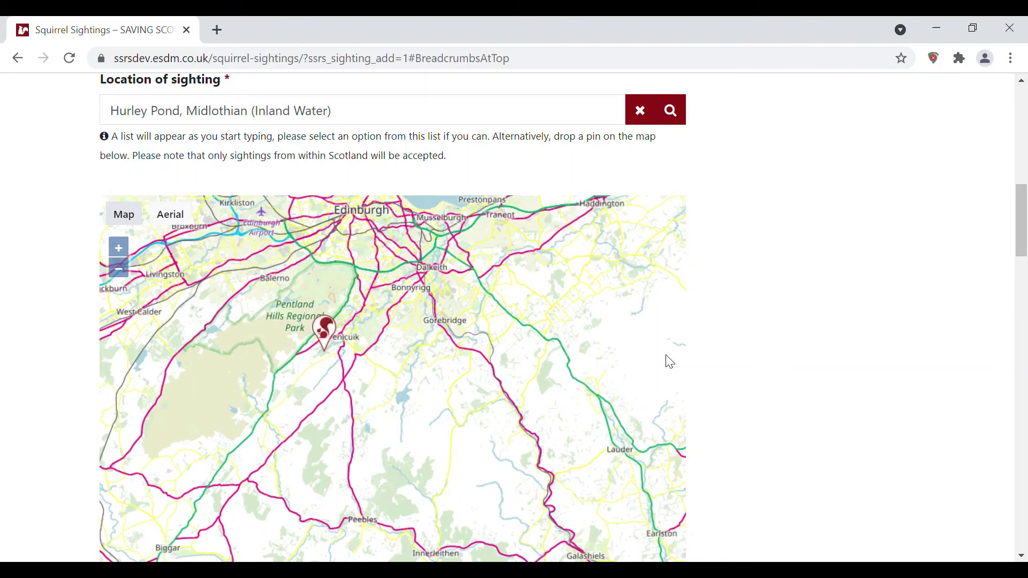
{"action": "left_click_drag", "start_coordinate": [369, 535], "coordinate": [351, 485]}
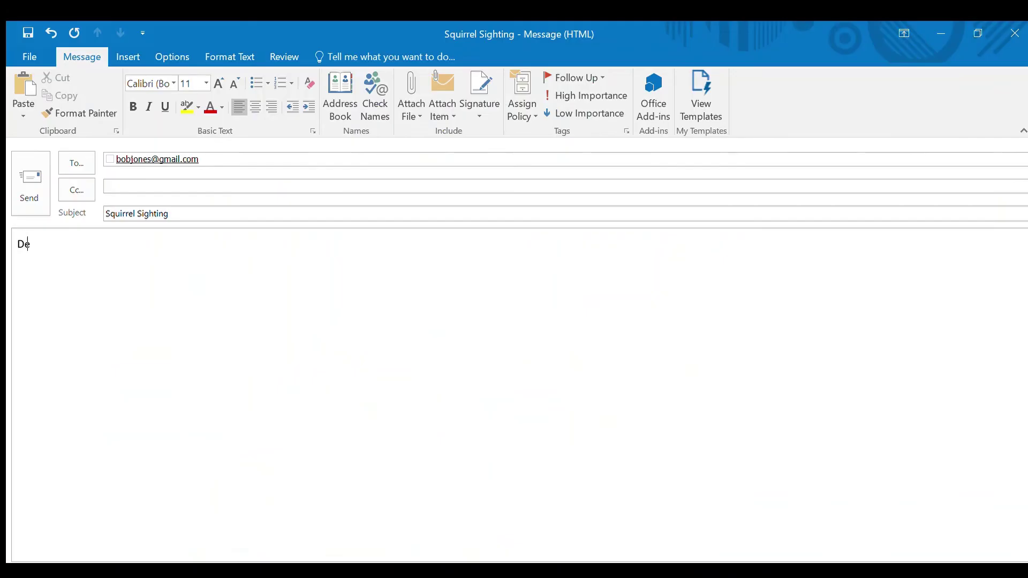
Step: Finish the formal greeting addressing the recipient by name and begin the next paragraph
{"action": "type", "text": "ar Mr"}
{"action": "type", "text": " Jones"}
{"action": "type", "text": ","}
{"action": "key", "text": "Return"}
{"action": "key", "text": "Return"}
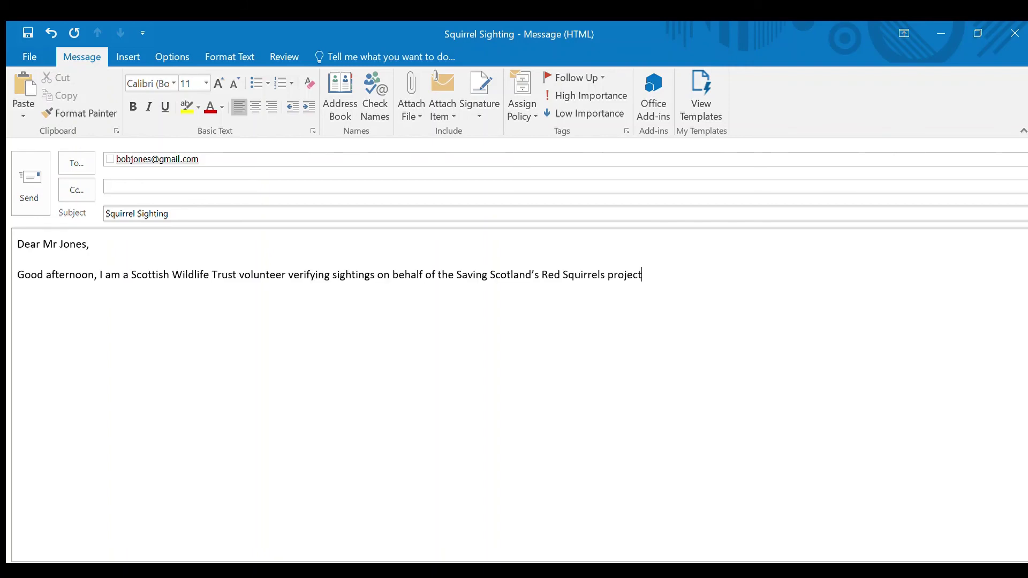
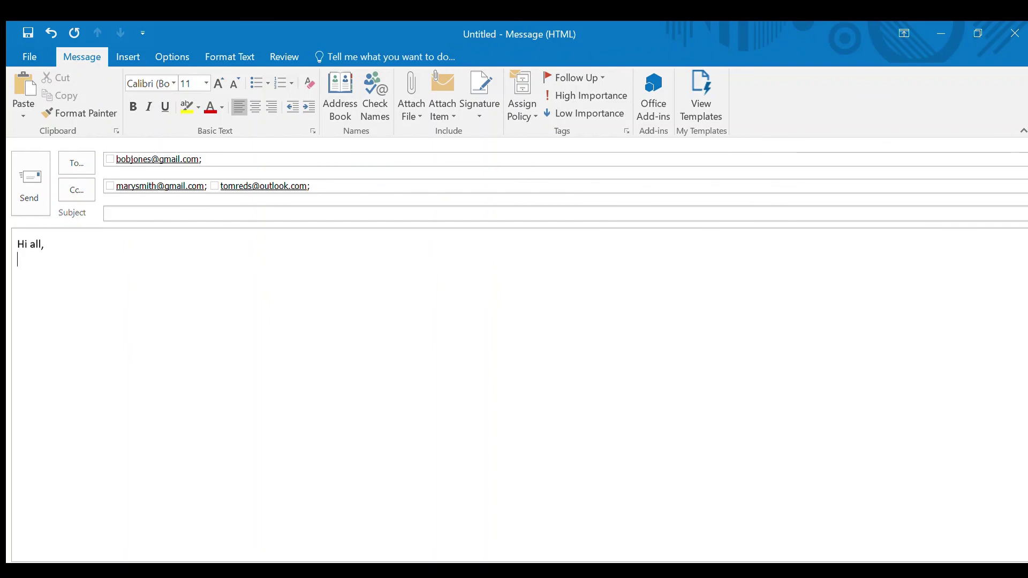
Step: Erase the 'Hi all,' greeting and remove the Cc recipients
{"action": "key", "text": "BackSpace"}
{"action": "key", "text": "BackSpace"}
{"action": "key", "text": "BackSpace"}
{"action": "key", "text": "BackSpace"}
{"action": "key", "text": "BackSpace"}
{"action": "key", "text": "BackSpace"}
{"action": "key", "text": "BackSpace"}
{"action": "key", "text": "BackSpace"}
{"action": "left_click", "coordinate": [320, 193]}
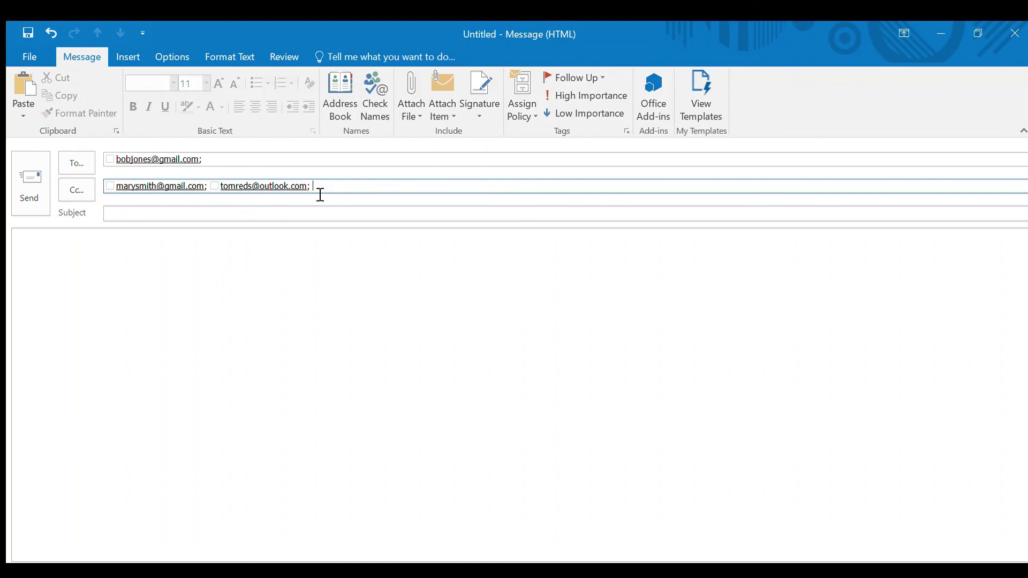
{"action": "key", "text": "BackSpace"}
{"action": "key", "text": "BackSpace"}
{"action": "key", "text": "BackSpace"}
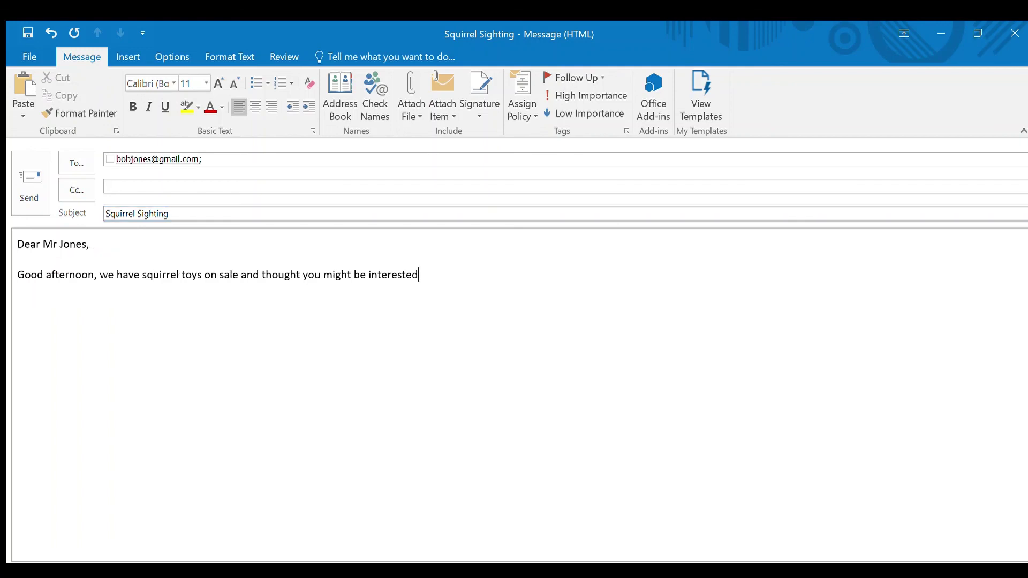
Step: Delete the sale sentence, then add and remove the woodland sentence, leaving only the greeting
{"action": "key", "text": "BackSpace"}
{"action": "key", "text": "BackSpace"}
{"action": "key", "text": "BackSpace"}
{"action": "key", "text": "BackSpace"}
{"action": "key", "text": "BackSpace"}
{"action": "key", "text": "BackSpace"}
{"action": "key", "text": "BackSpace"}
{"action": "key", "text": "BackSpace"}
{"action": "key", "text": "BackSpace"}
{"action": "key", "text": "BackSpace"}
{"action": "key", "text": "BackSpace"}
{"action": "key", "text": "BackSpace"}
{"action": "key", "text": "BackSpace"}
{"action": "key", "text": "BackSpace"}
{"action": "key", "text": "BackSpace"}
{"action": "key", "text": "BackSpace"}
{"action": "key", "text": "BackSpace"}
{"action": "key", "text": "BackSpace"}
{"action": "key", "text": "BackSpace"}
{"action": "key", "text": "BackSpace"}
{"action": "key", "text": "BackSpace"}
{"action": "key", "text": "BackSpace"}
{"action": "key", "text": "BackSpace"}
{"action": "key", "text": "BackSpace"}
{"action": "key", "text": "BackSpace"}
{"action": "key", "text": "BackSpace"}
{"action": "key", "text": "BackSpace"}
{"action": "key", "text": "BackSpace"}
{"action": "key", "text": "BackSpace"}
{"action": "key", "text": "BackSpace"}
{"action": "key", "text": "BackSpace"}
{"action": "key", "text": "BackSpace"}
{"action": "key", "text": "BackSpace"}
{"action": "key", "text": "BackSpace"}
{"action": "key", "text": "BackSpace"}
{"action": "key", "text": "BackSpace"}
{"action": "key", "text": "BackSpace"}
{"action": "key", "text": "BackSpace"}
{"action": "key", "text": "BackSpace"}
{"action": "key", "text": "BackSpace"}
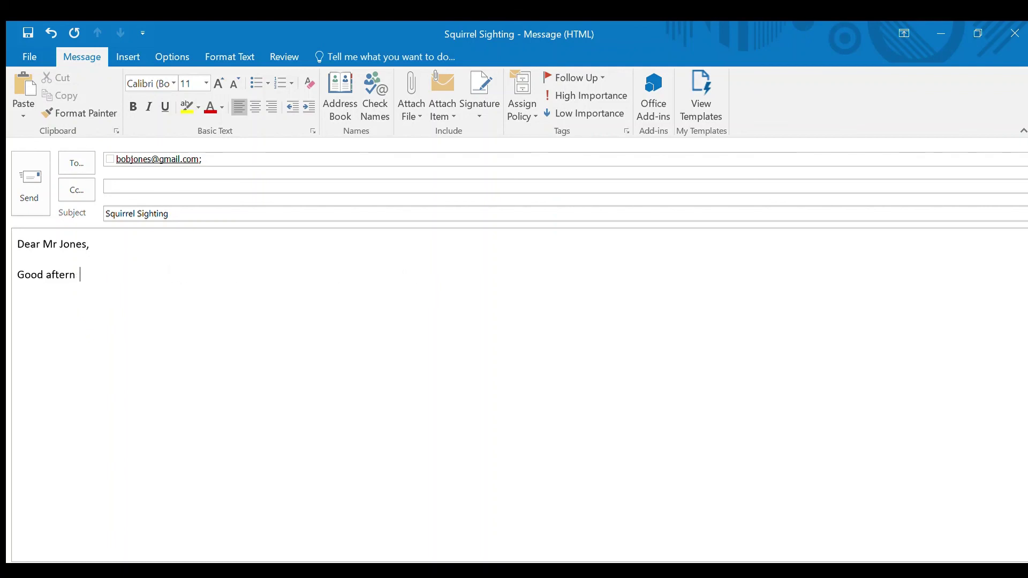
{"action": "key", "text": "BackSpace"}
{"action": "key", "text": "BackSpace"}
{"action": "key", "text": "BackSpace"}
{"action": "key", "text": "BackSpace"}
{"action": "key", "text": "Return"}
{"action": "type", "text": "Your squirrel sighting is in the same area of woodland as your neighbour Ms Green’s sighting!"}
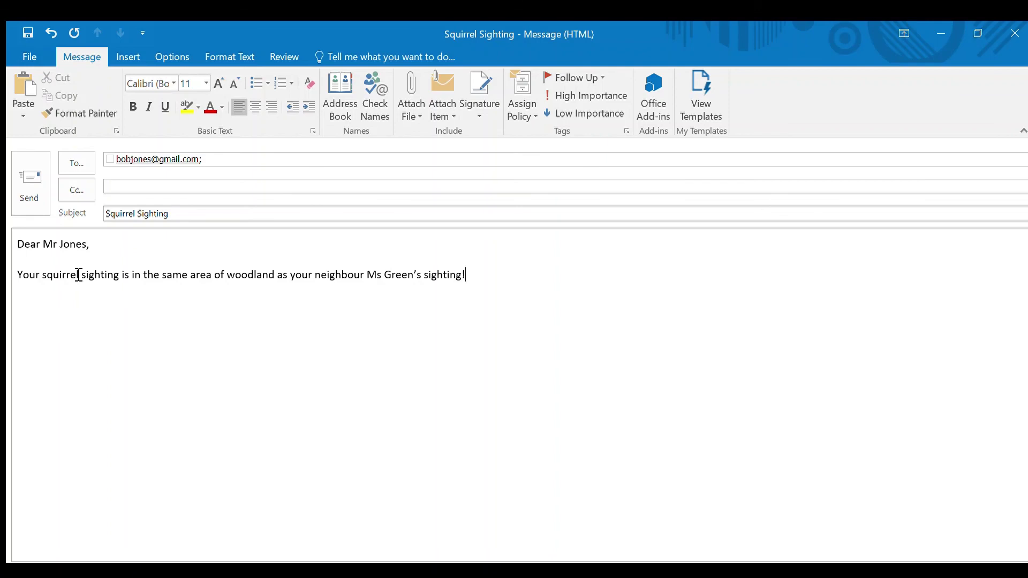
{"action": "key", "text": "BackSpace"}
{"action": "key", "text": "BackSpace"}
{"action": "key", "text": "BackSpace"}
{"action": "key", "text": "BackSpace"}
{"action": "key", "text": "BackSpace"}
{"action": "key", "text": "BackSpace"}
{"action": "key", "text": "BackSpace"}
{"action": "key", "text": "BackSpace"}
{"action": "key", "text": "BackSpace"}
{"action": "key", "text": "BackSpace"}
{"action": "key", "text": "BackSpace"}
{"action": "key", "text": "BackSpace"}
{"action": "key", "text": "BackSpace"}
{"action": "key", "text": "BackSpace"}
{"action": "key", "text": "BackSpace"}
{"action": "key", "text": "BackSpace"}
{"action": "key", "text": "BackSpace"}
{"action": "key", "text": "BackSpace"}
{"action": "key", "text": "BackSpace"}
{"action": "key", "text": "BackSpace"}
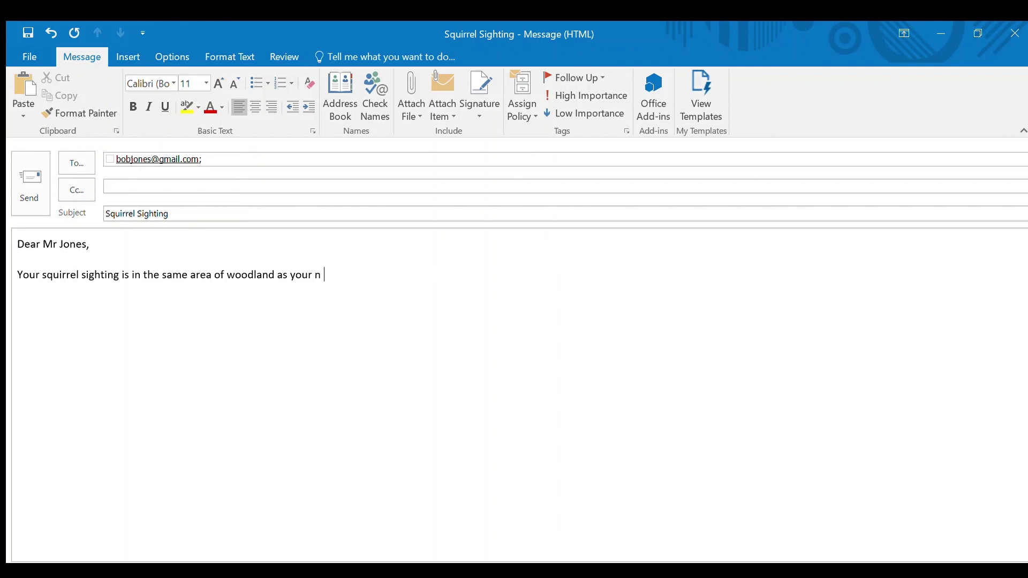
{"action": "key", "text": "BackSpace"}
{"action": "key", "text": "BackSpace"}
{"action": "key", "text": "BackSpace"}
{"action": "key", "text": "BackSpace"}
{"action": "key", "text": "BackSpace"}
{"action": "key", "text": "BackSpace"}
{"action": "key", "text": "BackSpace"}
{"action": "key", "text": "BackSpace"}
{"action": "key", "text": "BackSpace"}
{"action": "key", "text": "BackSpace"}
{"action": "key", "text": "BackSpace"}
{"action": "key", "text": "BackSpace"}
{"action": "key", "text": "BackSpace"}
{"action": "key", "text": "BackSpace"}
{"action": "key", "text": "BackSpace"}
{"action": "key", "text": "BackSpace"}
{"action": "key", "text": "BackSpace"}
{"action": "key", "text": "BackSpace"}
{"action": "key", "text": "BackSpace"}
{"action": "key", "text": "BackSpace"}
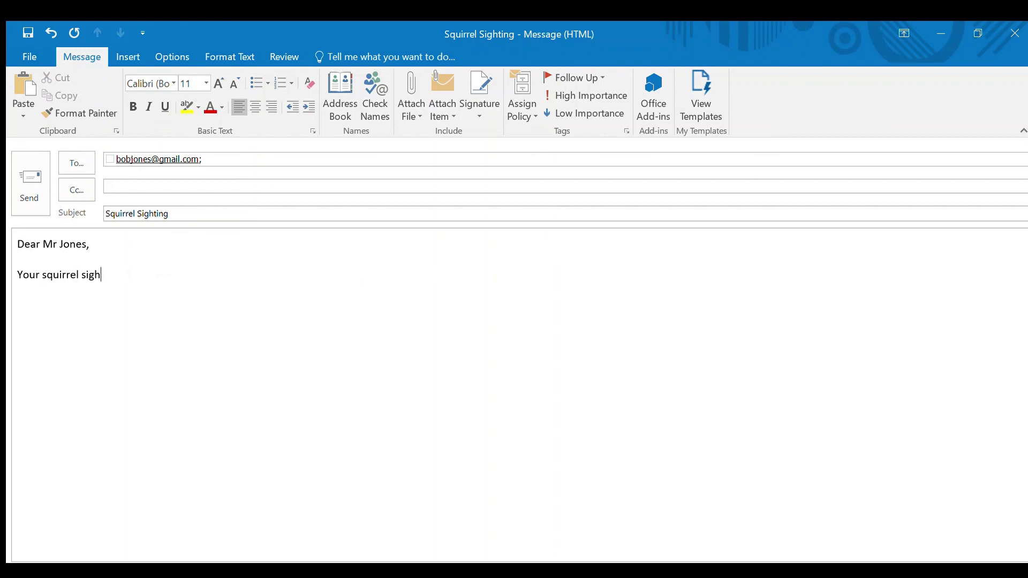
{"action": "key", "text": "BackSpace"}
{"action": "key", "text": "BackSpace"}
{"action": "key", "text": "BackSpace"}
{"action": "key", "text": "BackSpace"}
{"action": "key", "text": "BackSpace"}
{"action": "key", "text": "BackSpace"}
{"action": "key", "text": "BackSpace"}
{"action": "key", "text": "BackSpace"}
{"action": "key", "text": "BackSpace"}
{"action": "key", "text": "BackSpace"}
{"action": "key", "text": "BackSpace"}
{"action": "key", "text": "BackSpace"}
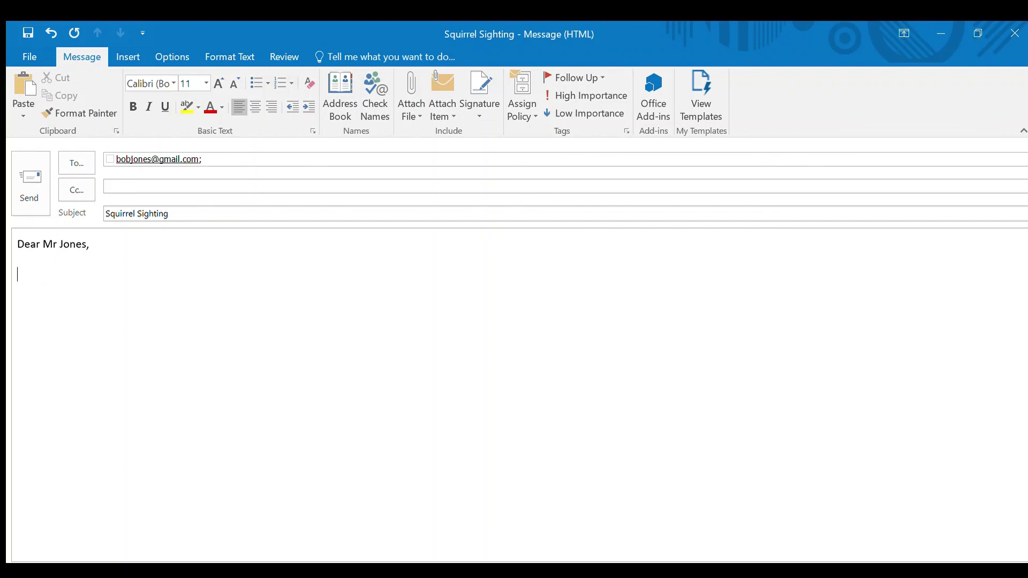